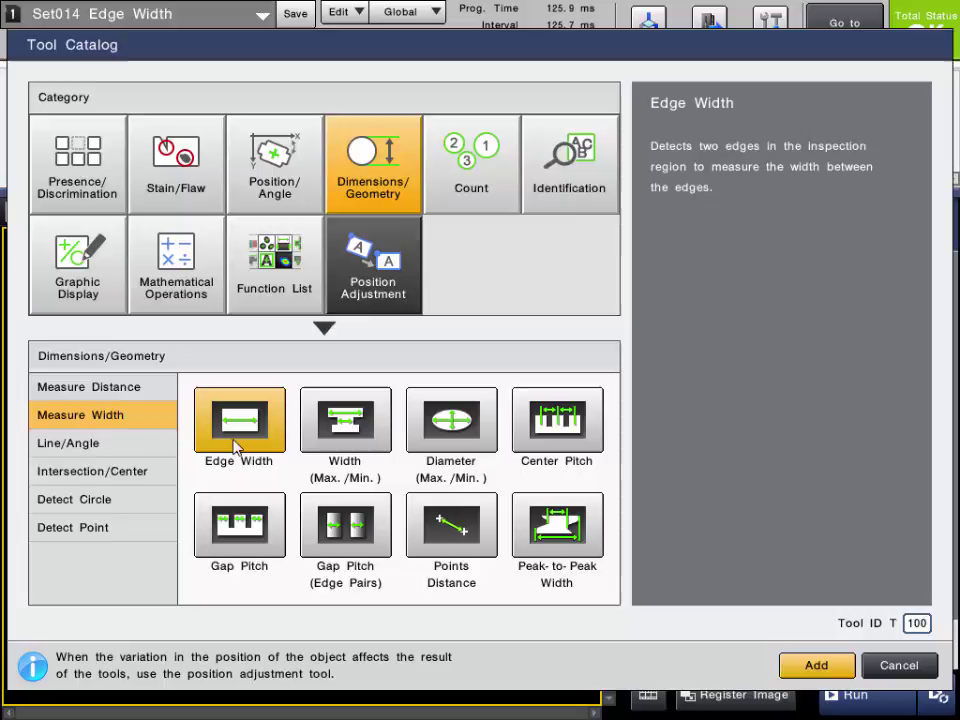
Step: Pick Edge Width from the Function List and add it to the setting as T100
click(312, 282)
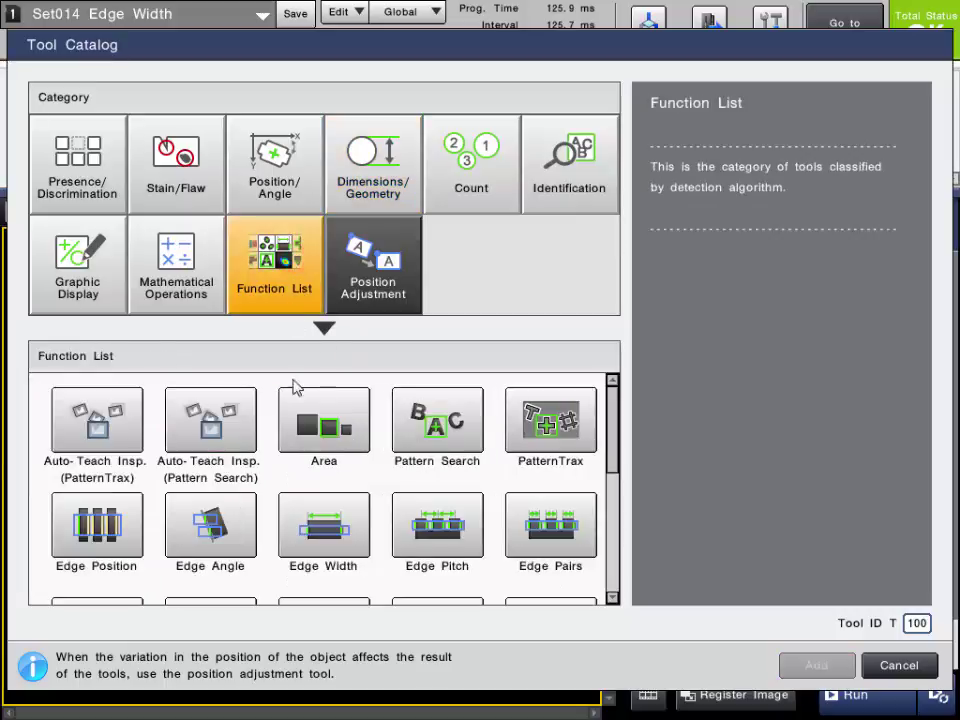
click(329, 543)
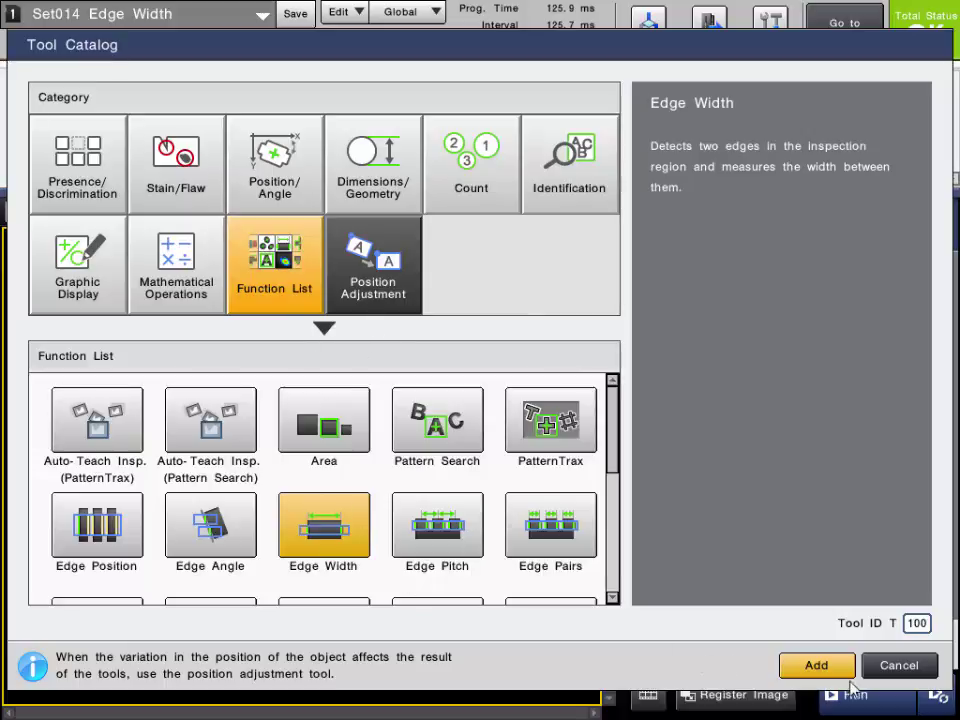
click(786, 667)
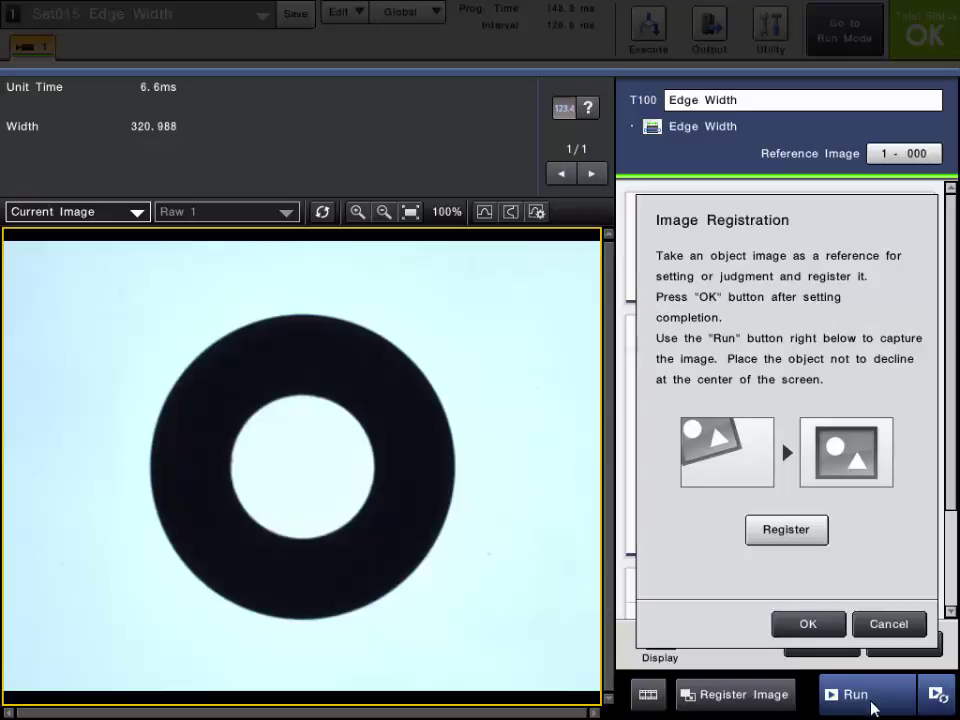
Step: Capture the washer and register it as reference image 1-000 for T100
click(872, 695)
click(778, 531)
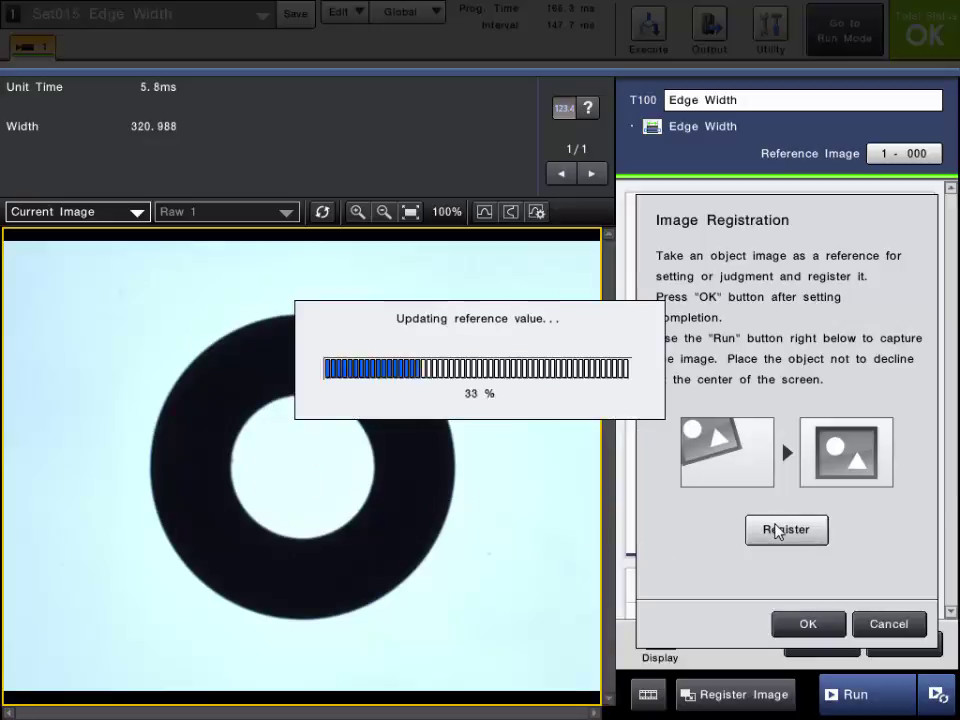
click(806, 624)
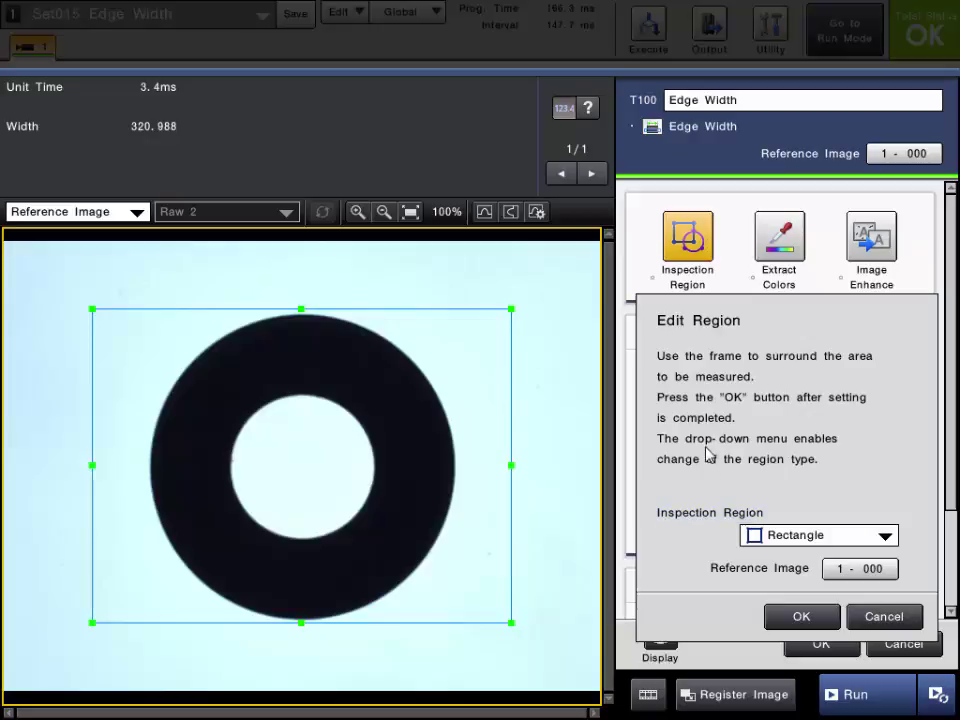
Step: Keep the inspection region shape as Rectangle
click(704, 514)
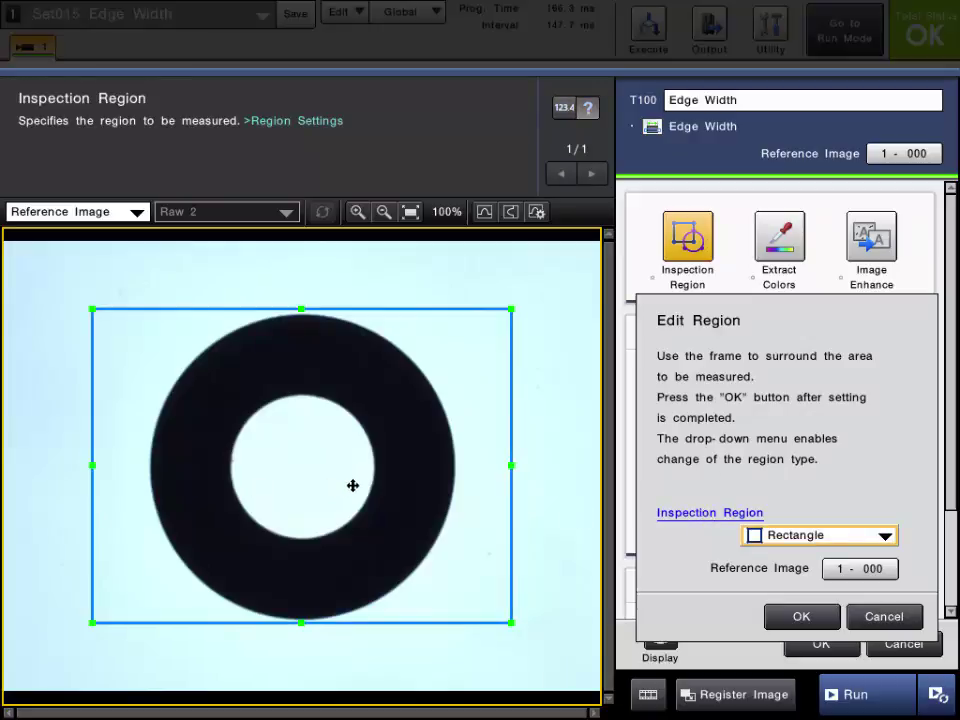
click(838, 542)
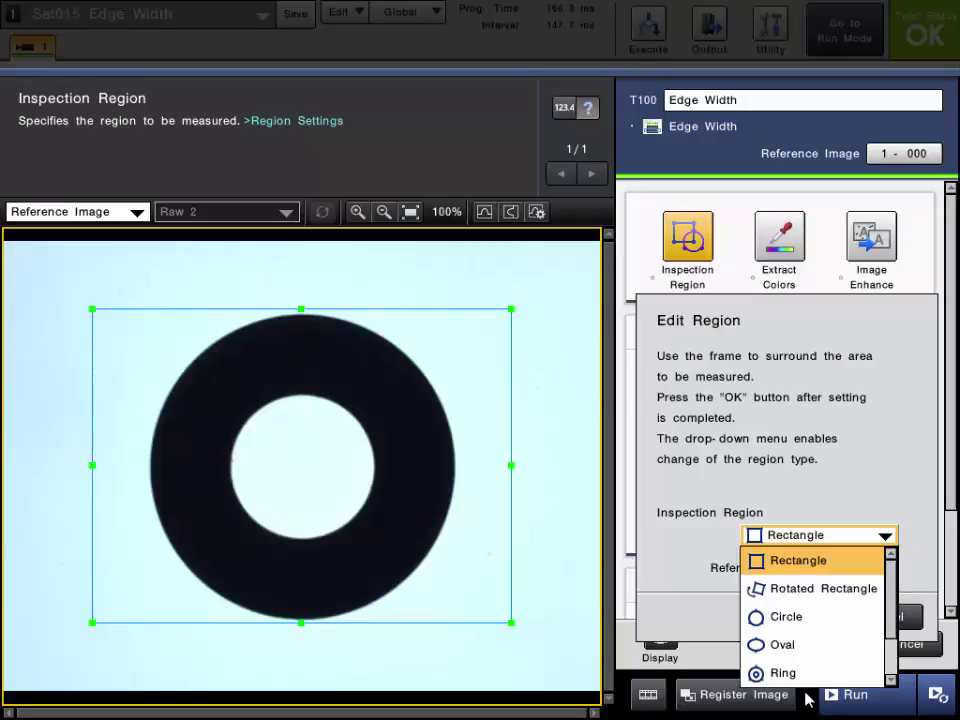
click(813, 566)
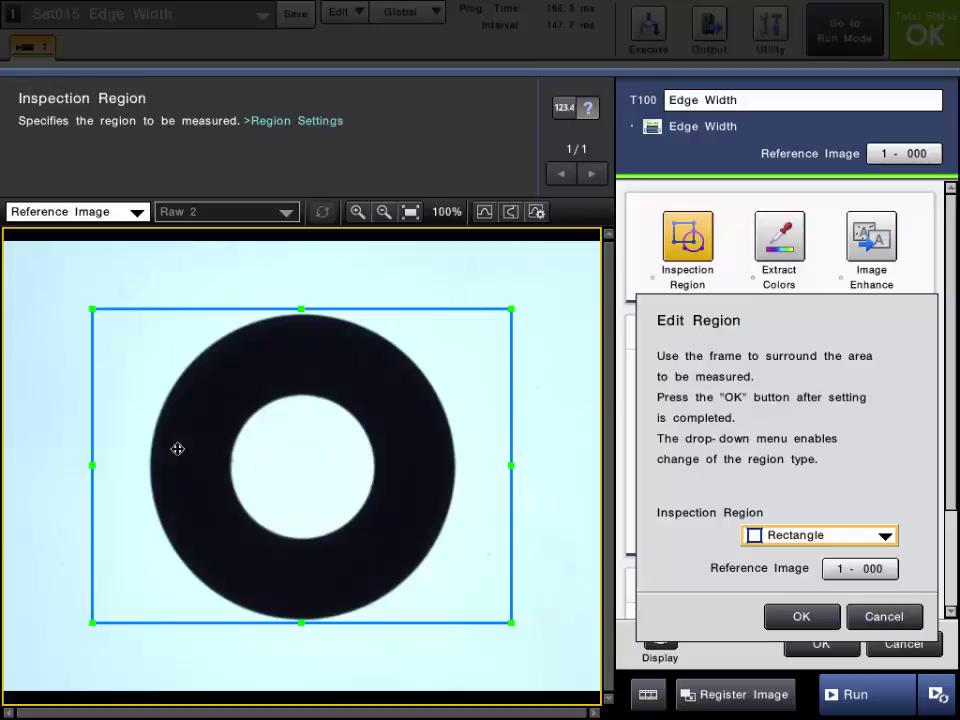
Step: Resize the rectangle into a thin band through the washer's centre, past both outer edges
drag(90, 309, 78, 444)
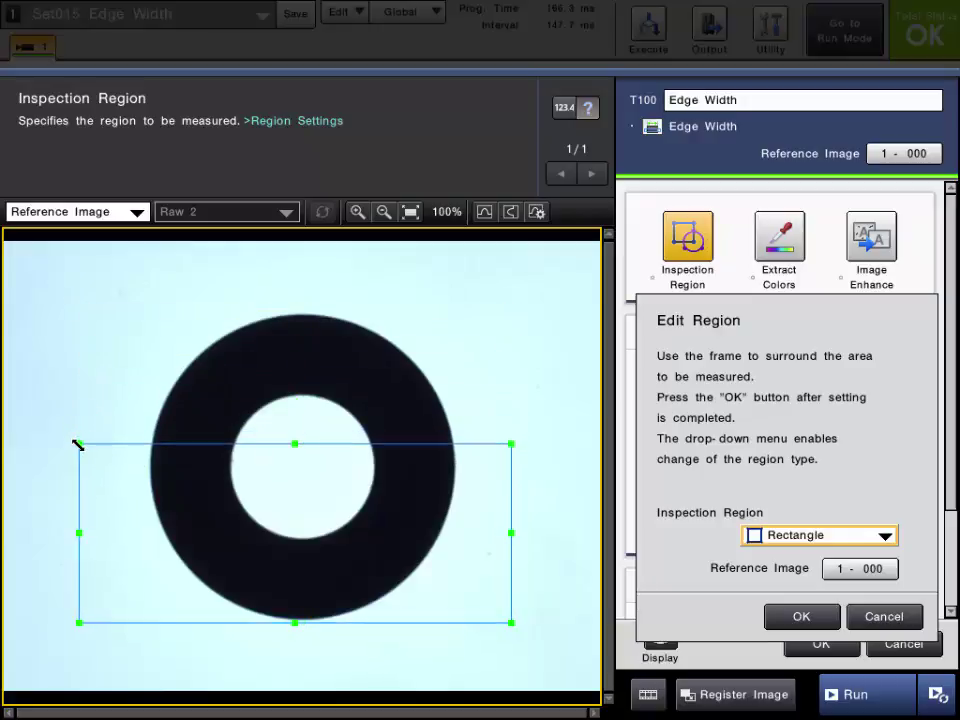
drag(511, 622, 475, 466)
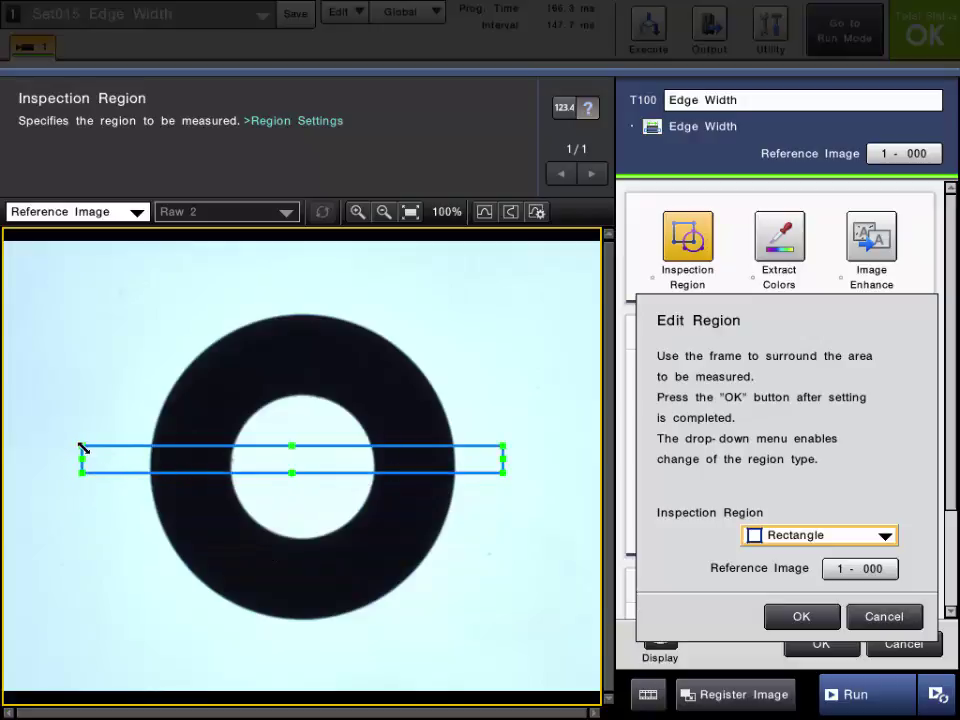
drag(83, 448, 78, 453)
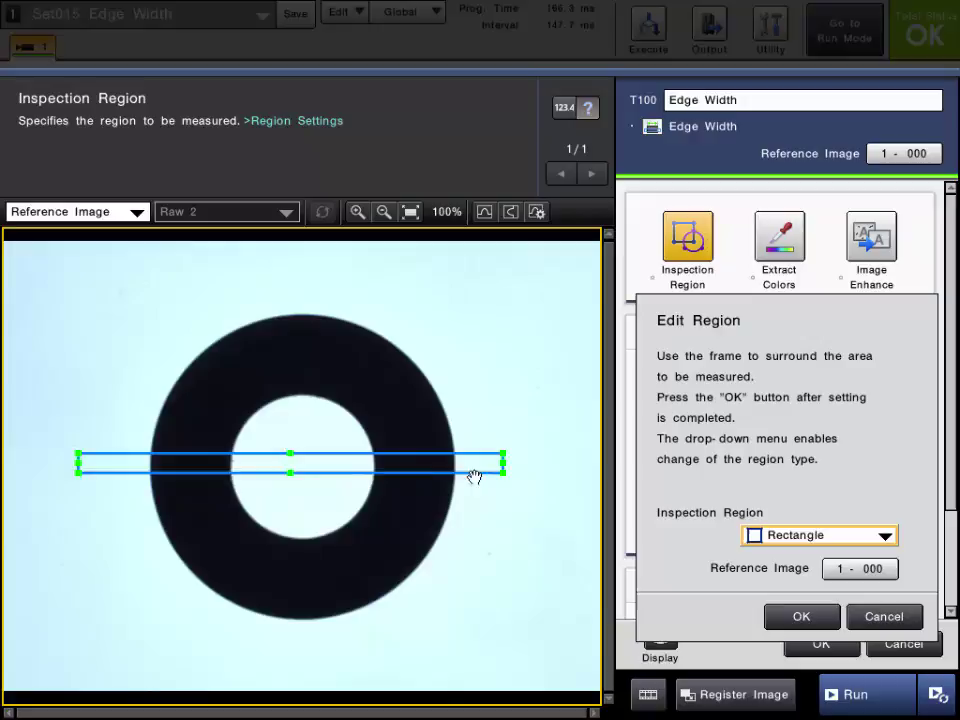
drag(503, 453, 507, 450)
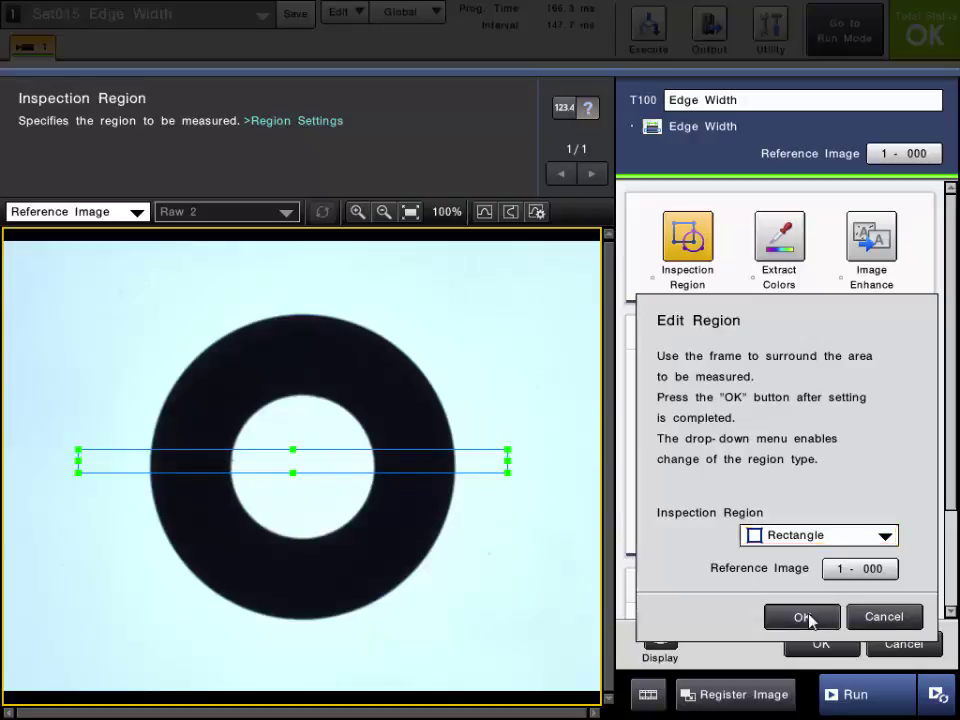
Step: Confirm the band region and read the Edge Width measurement mode descriptions
click(802, 617)
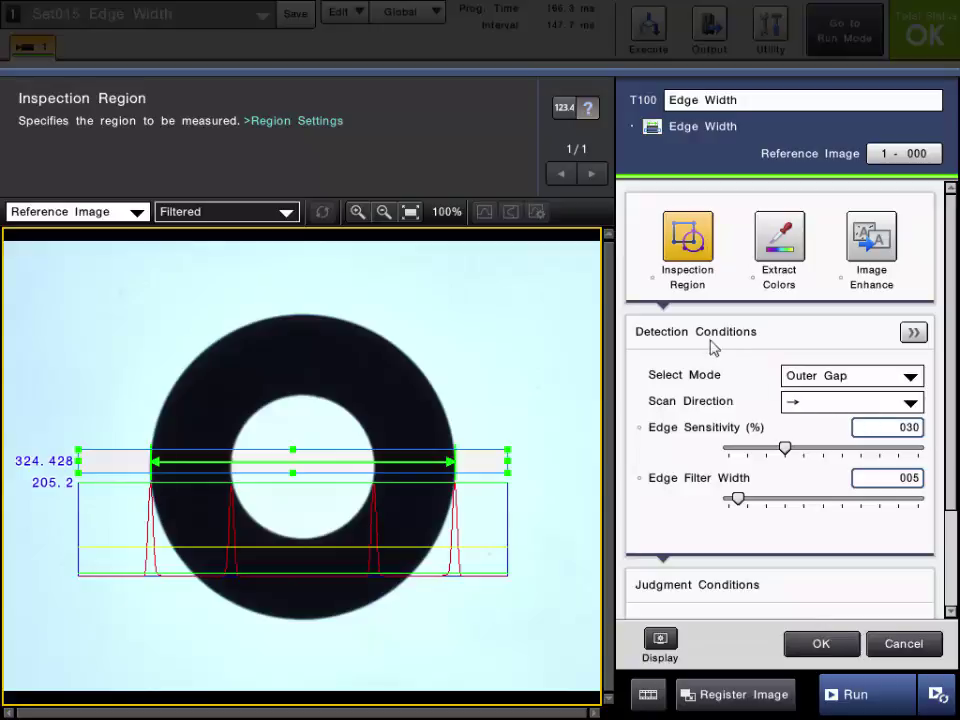
click(766, 341)
click(673, 385)
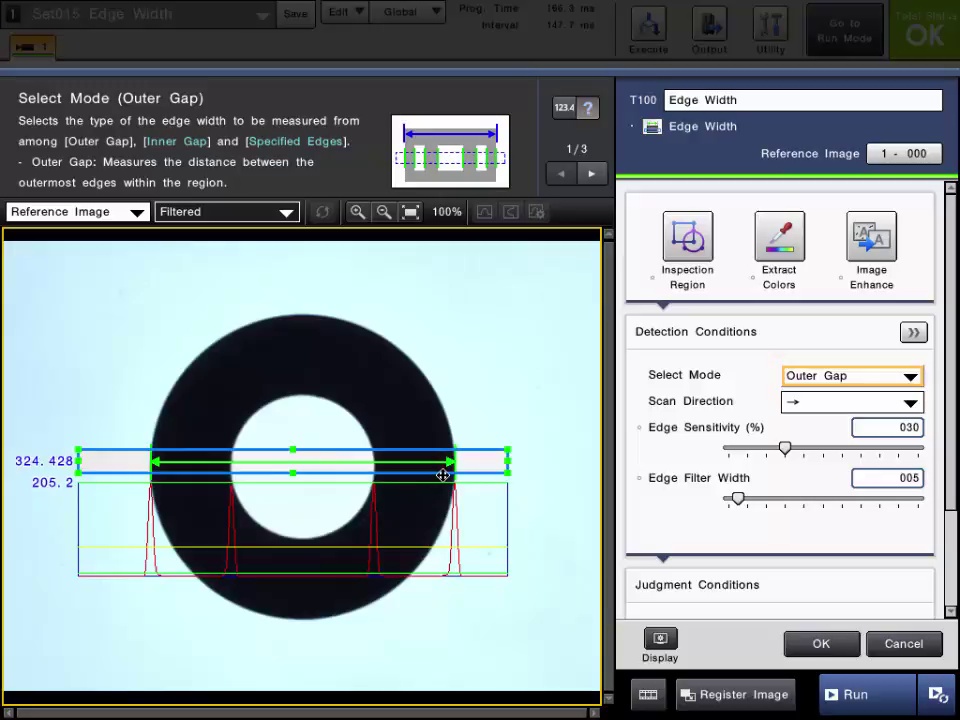
Step: Change Select Mode to Inner Gap, then to Specified Edges
click(842, 377)
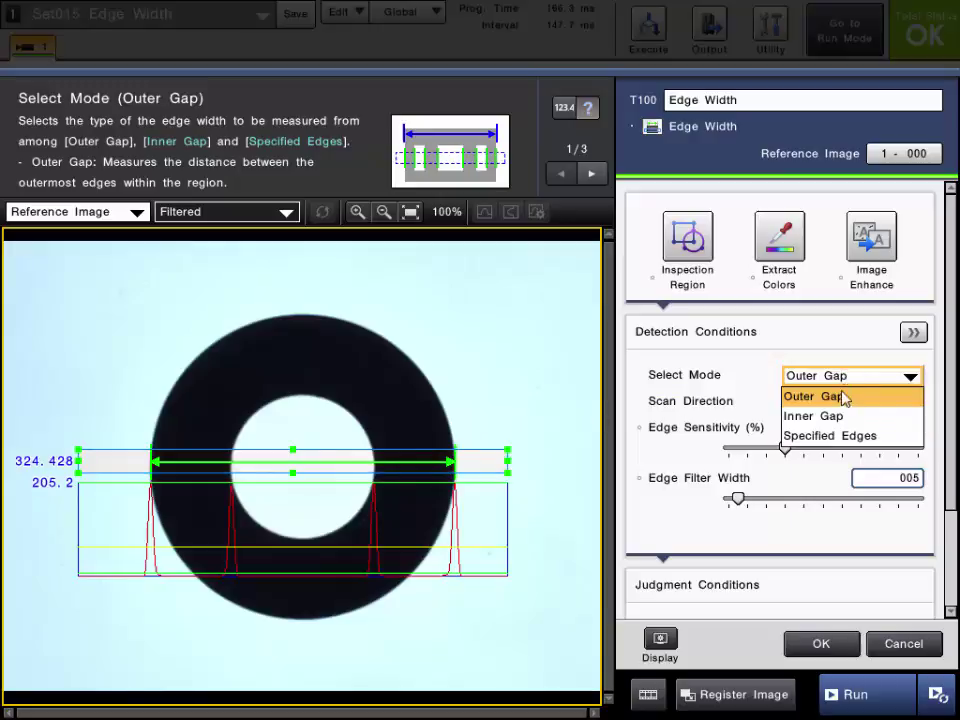
click(838, 419)
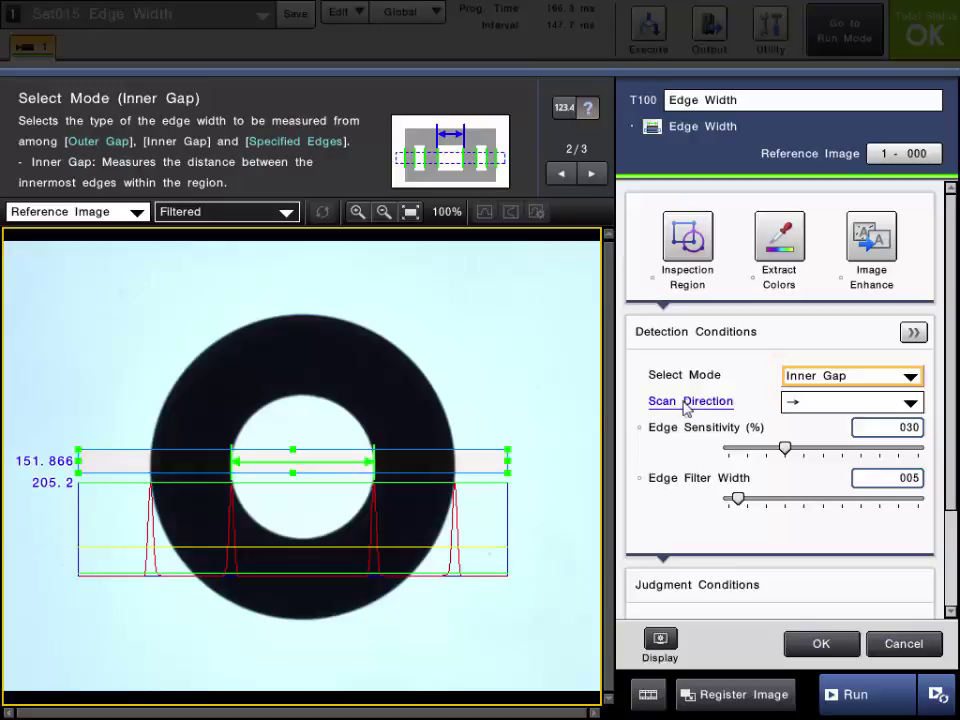
click(798, 378)
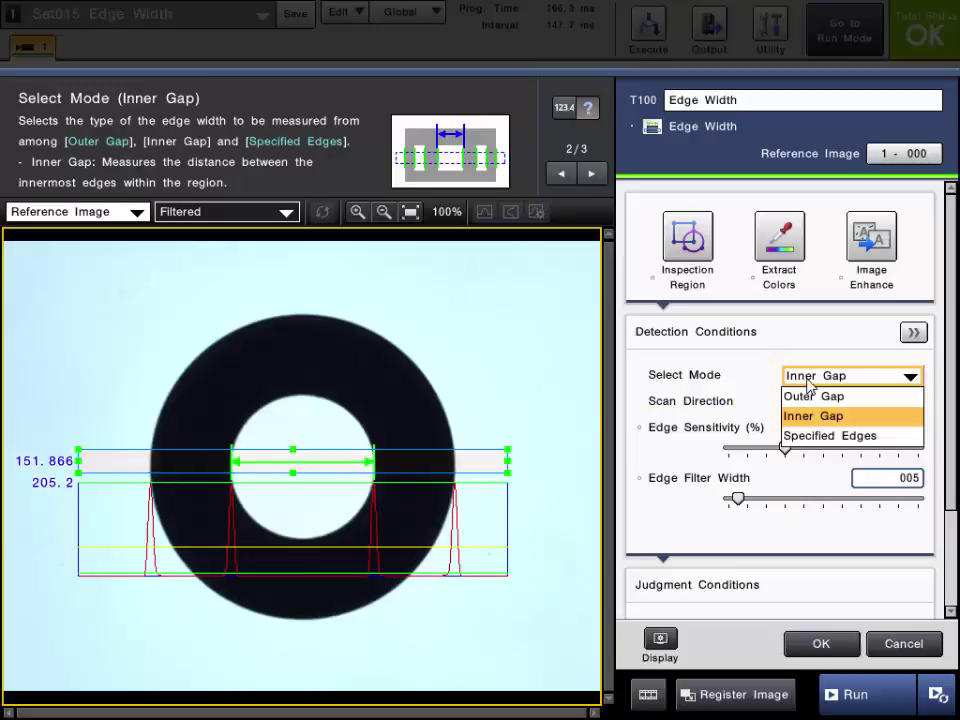
click(828, 436)
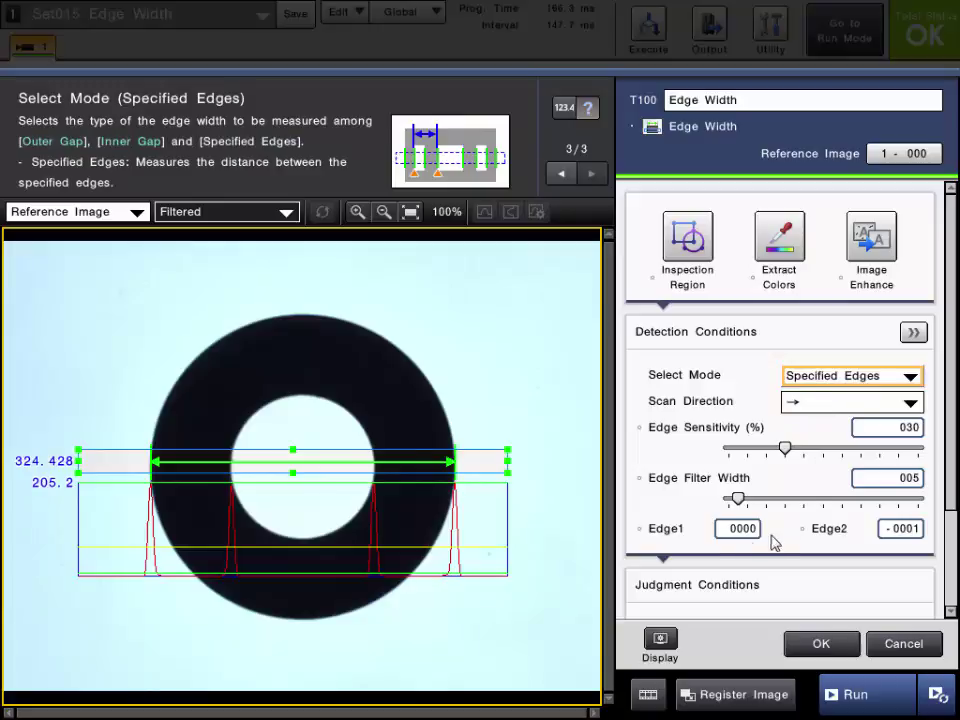
Step: Set the specified edges to Edge1 0000 and Edge2 0001
click(719, 537)
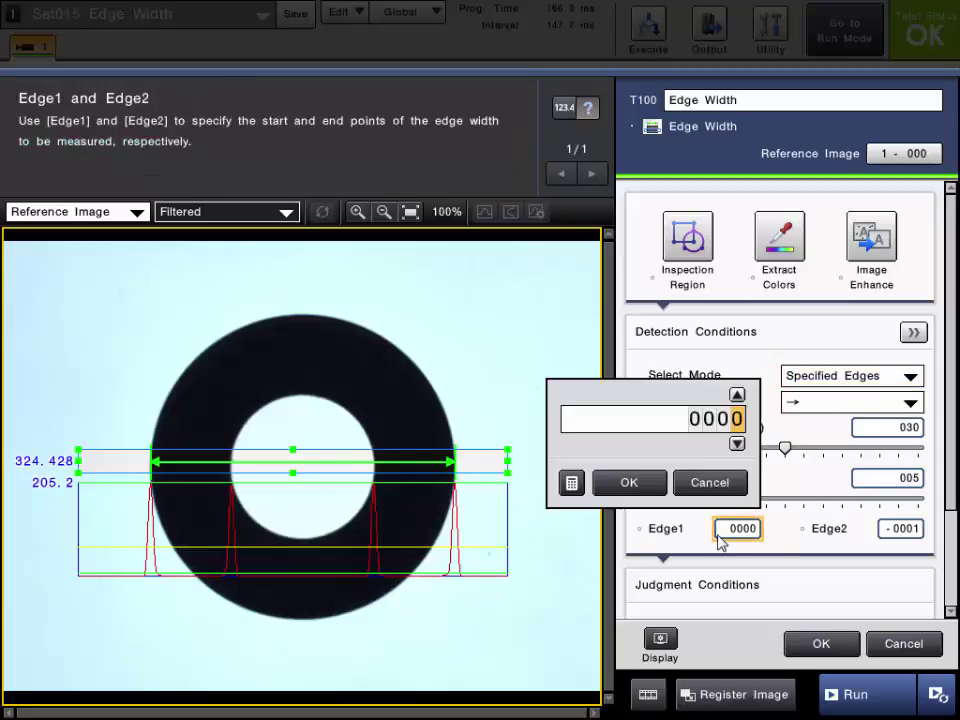
click(632, 485)
click(885, 529)
click(900, 396)
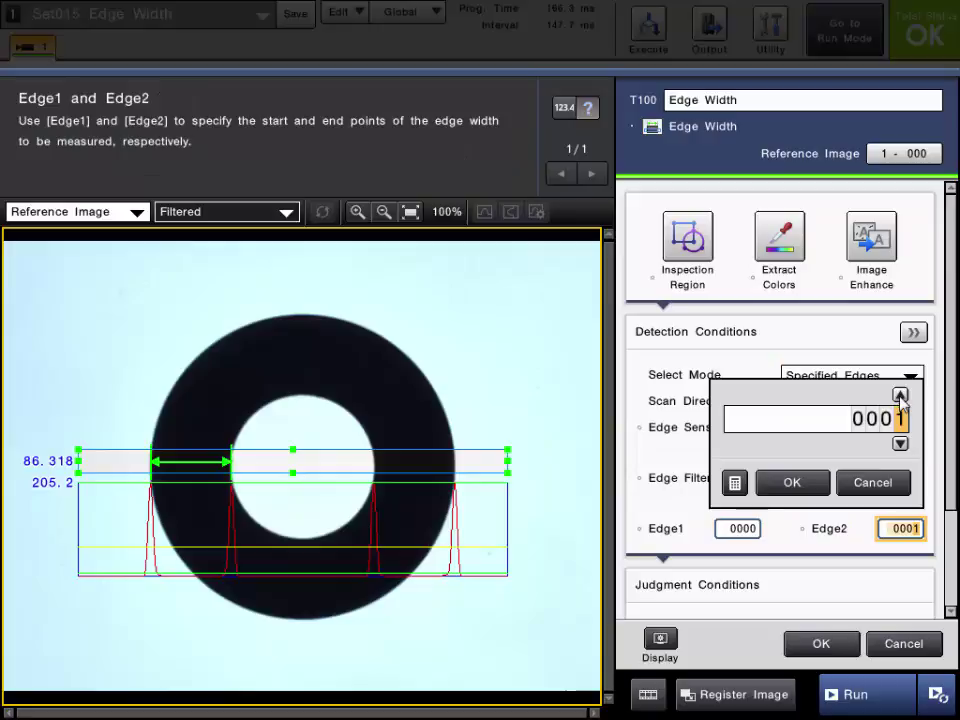
click(900, 396)
click(900, 443)
click(799, 485)
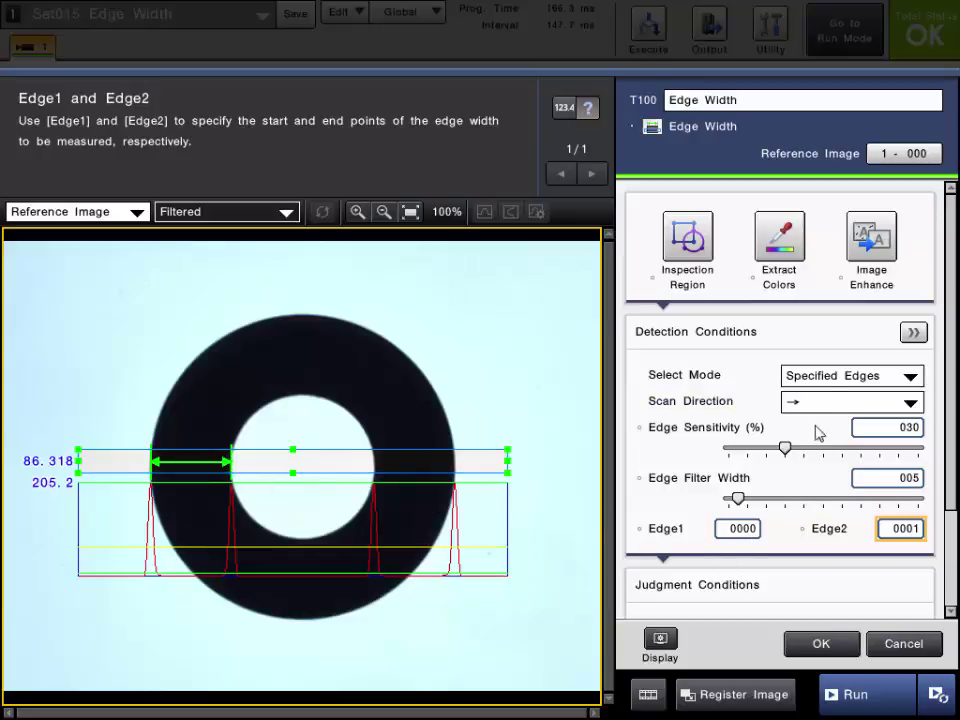
Step: Return Select Mode to Outer Gap and keep the detailed edge conditions at 30% sensitivity
click(846, 380)
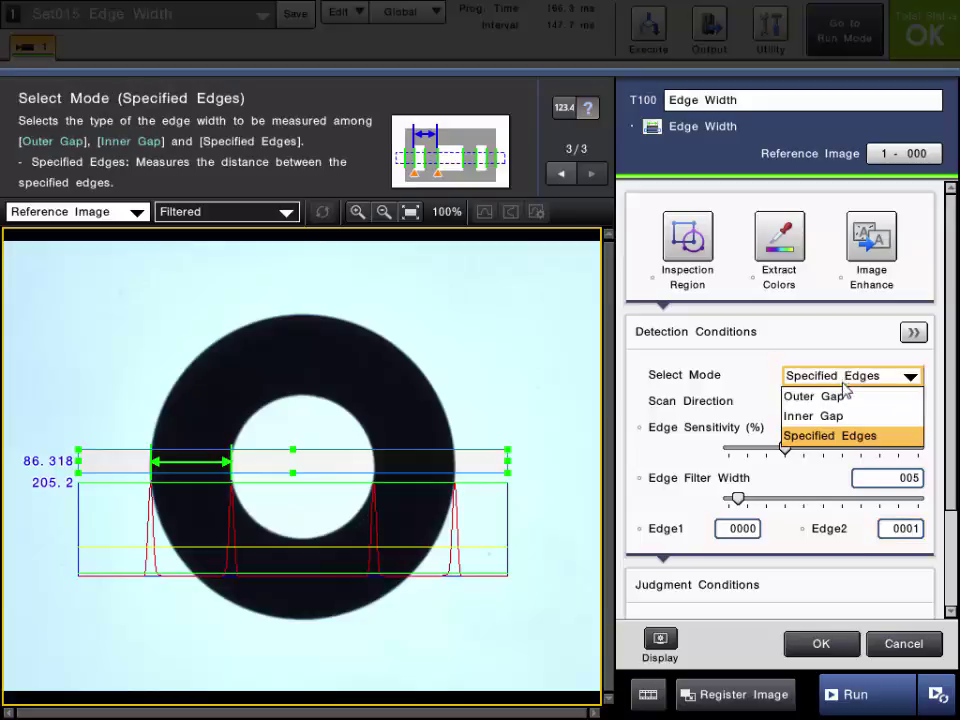
click(838, 398)
click(551, 413)
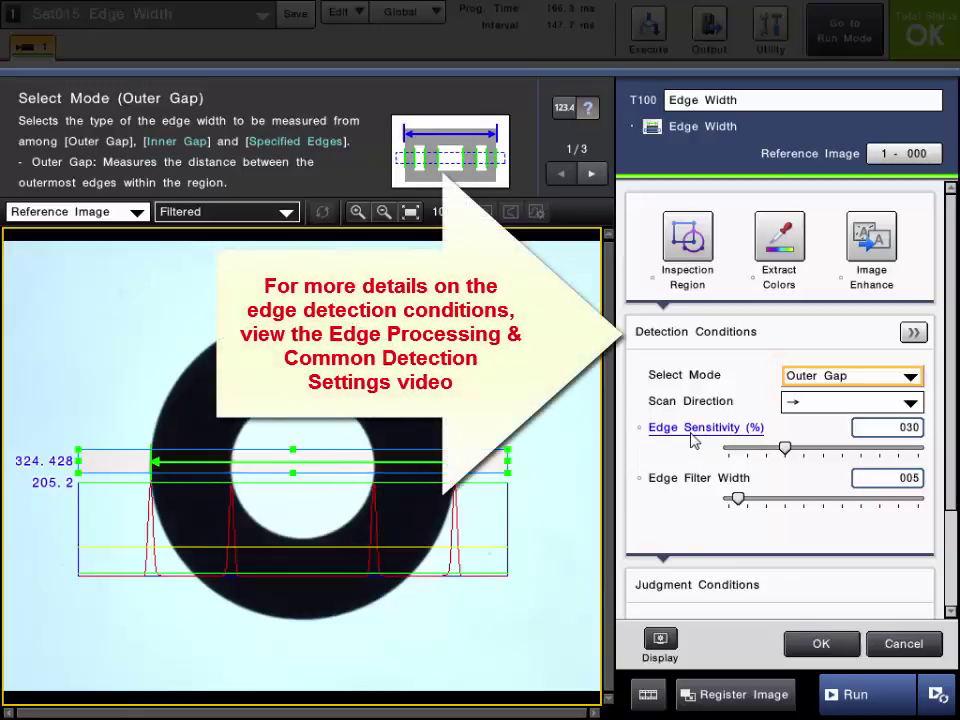
mouse_move(706, 436)
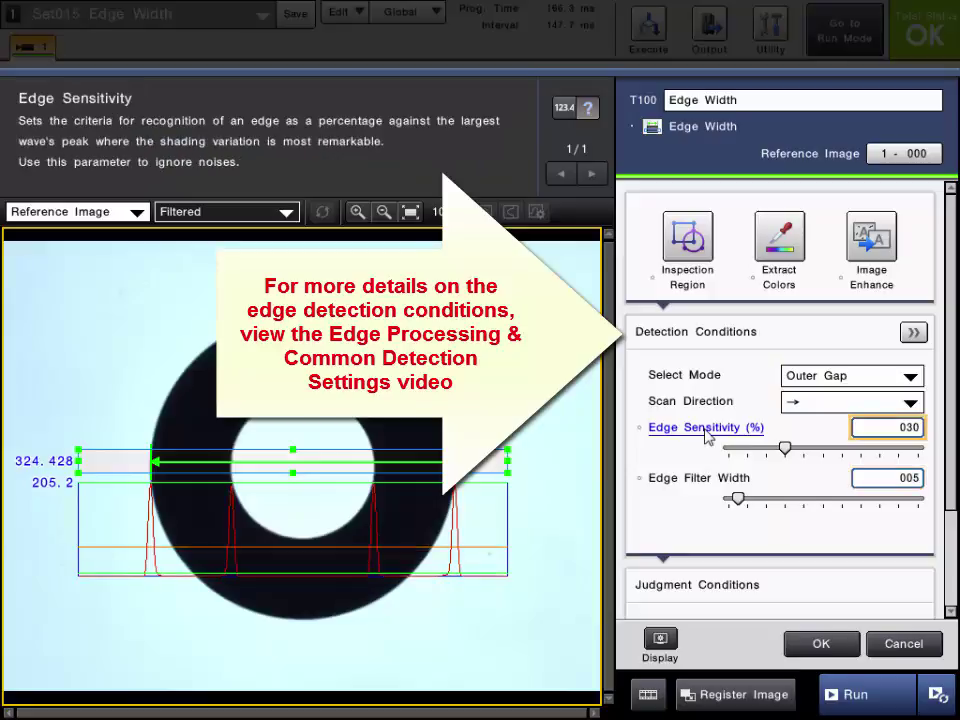
click(913, 332)
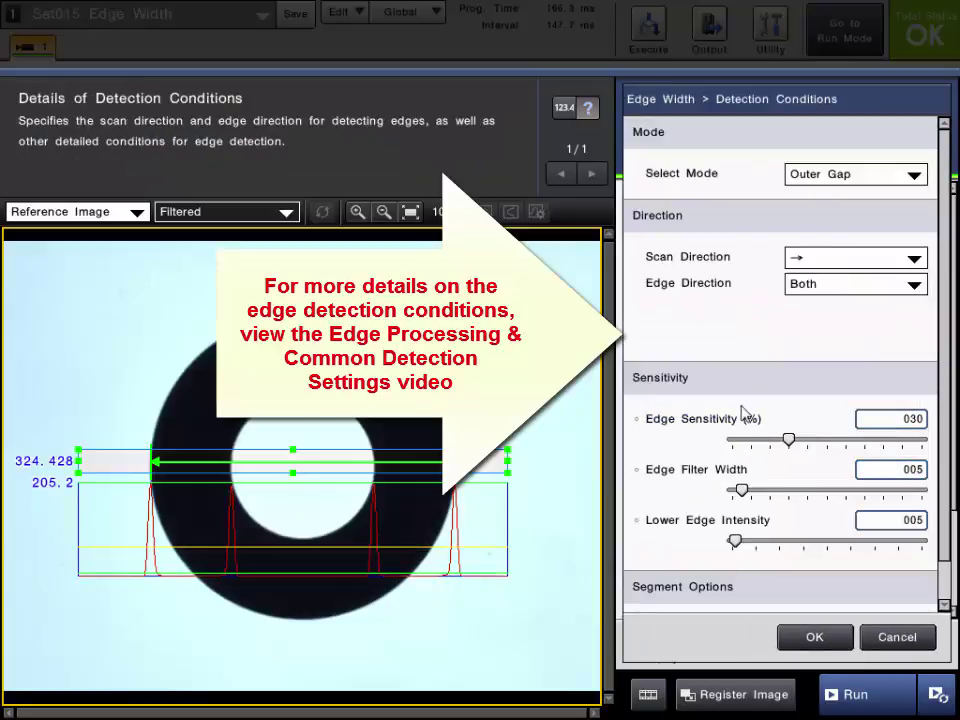
click(815, 640)
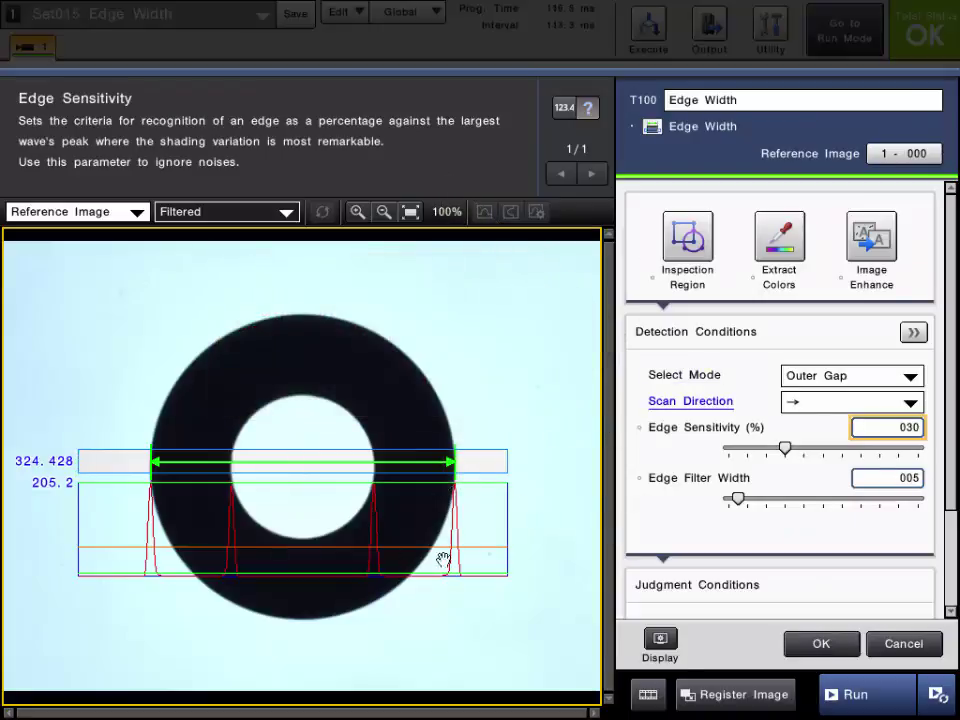
Step: Review the Edge Width limit fields and compare the live image measurement with the reference image
click(946, 585)
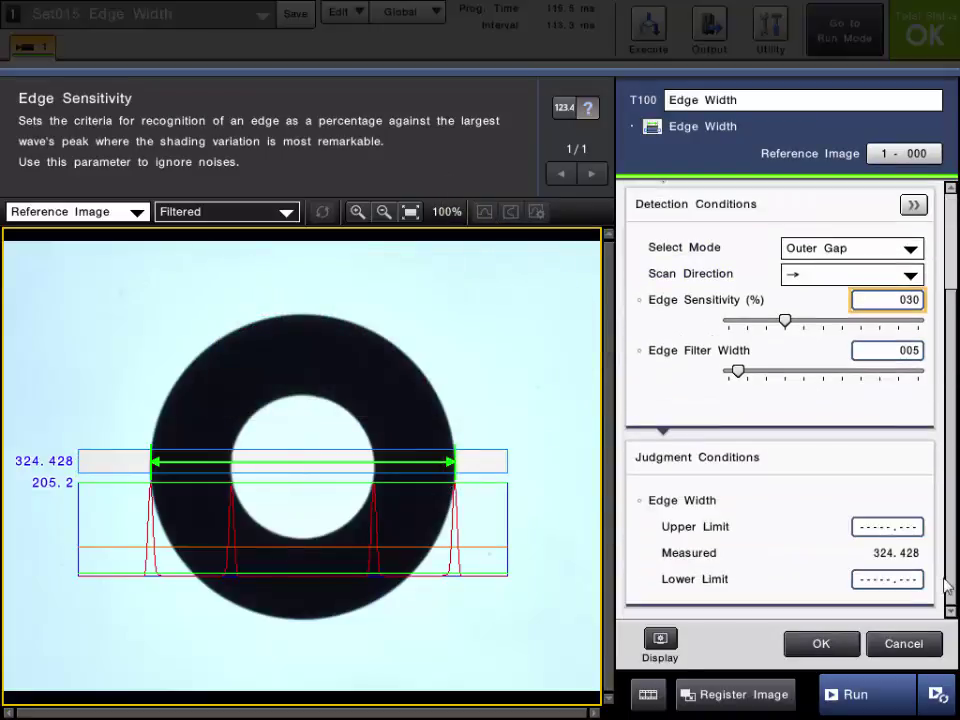
click(703, 481)
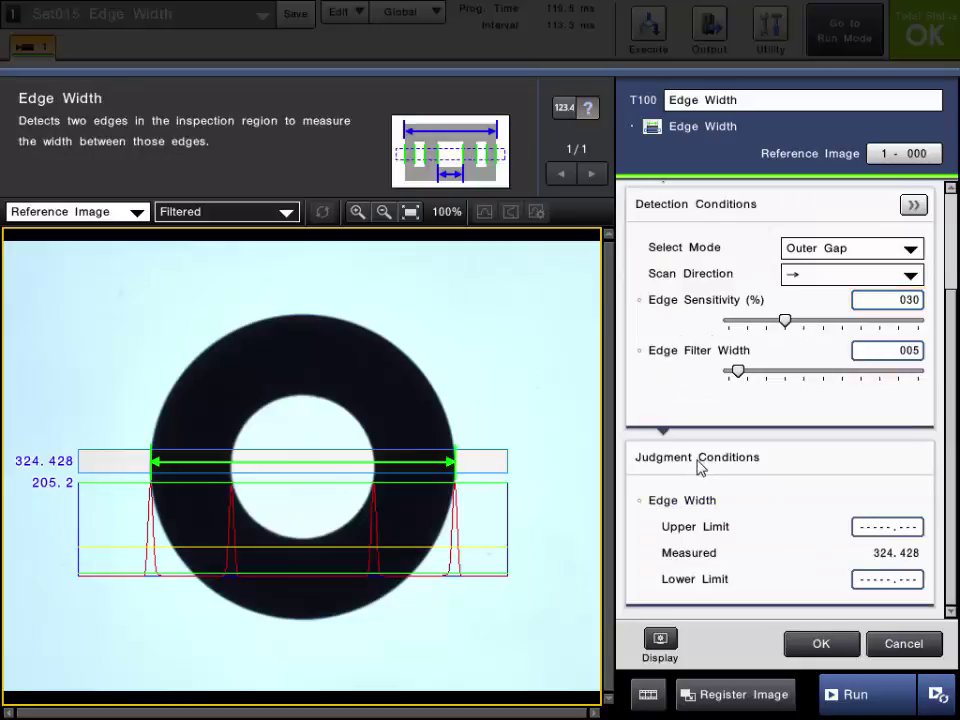
click(705, 530)
click(703, 584)
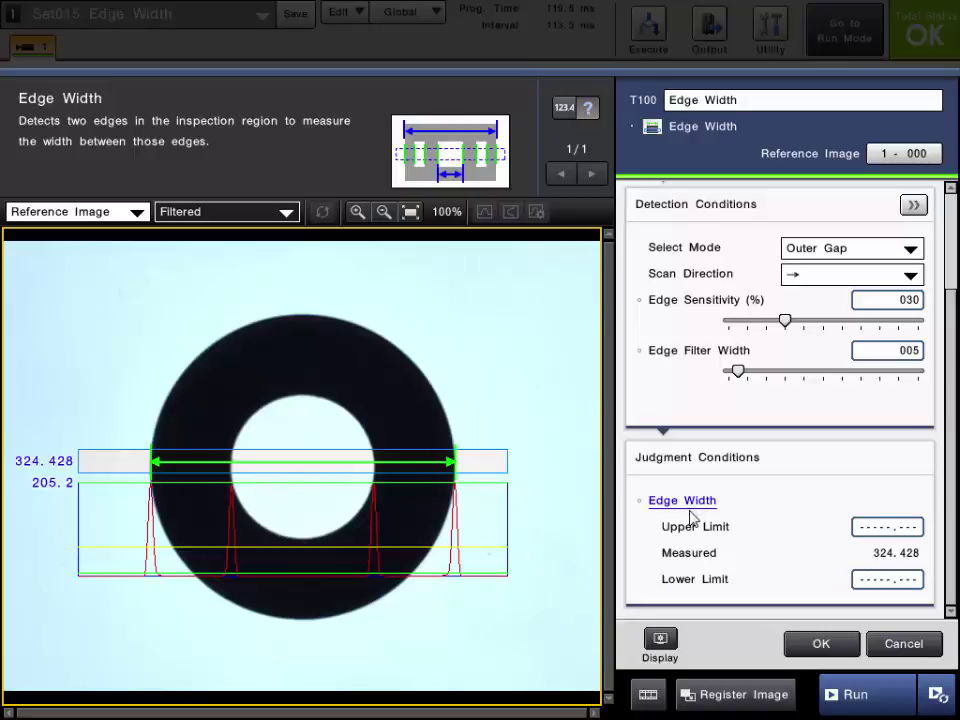
click(850, 698)
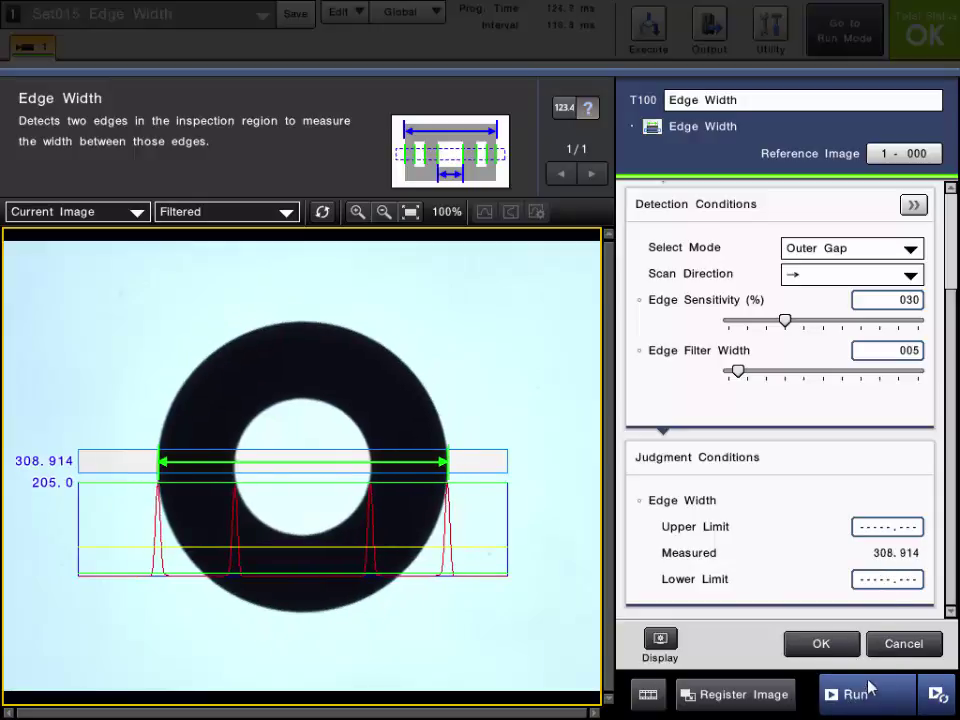
click(111, 214)
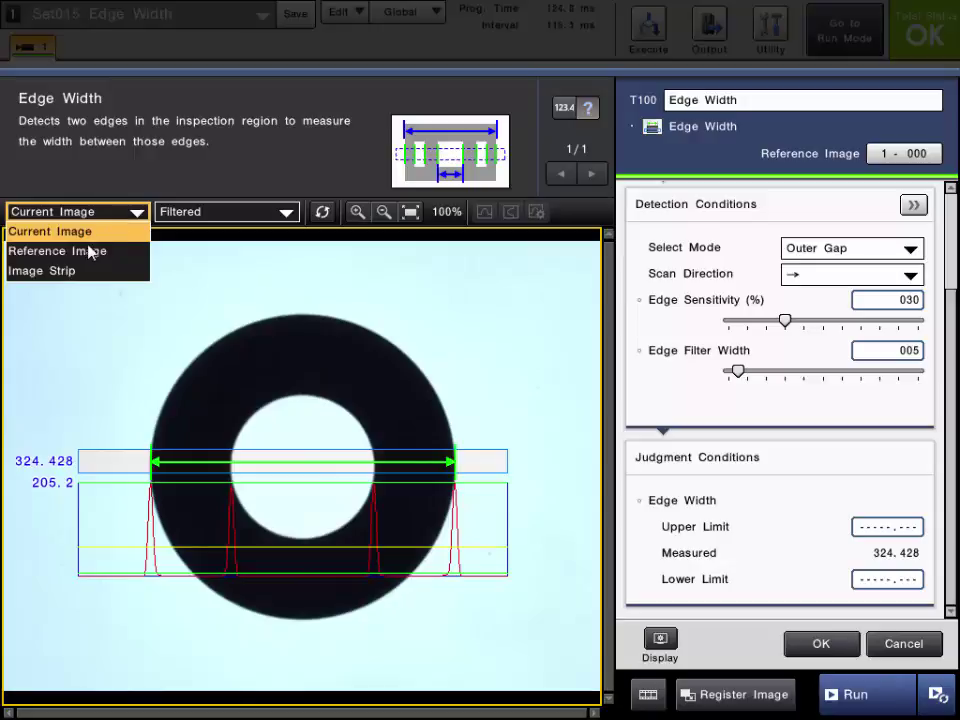
click(90, 251)
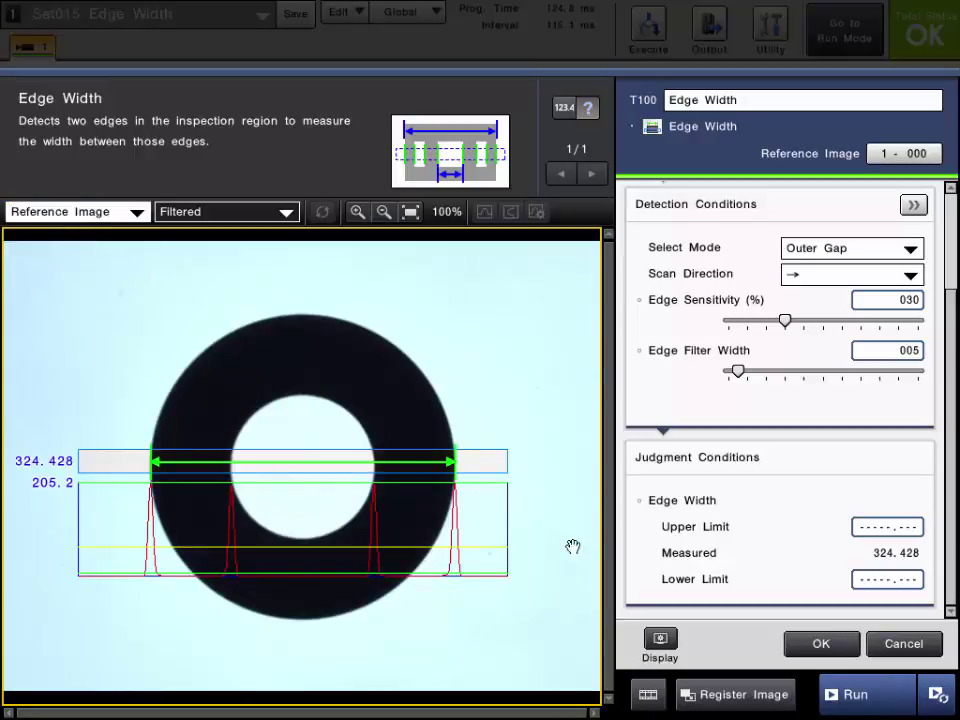
Step: Set the edge width upper limit to 330 and lower limit to 320, then apply
click(858, 527)
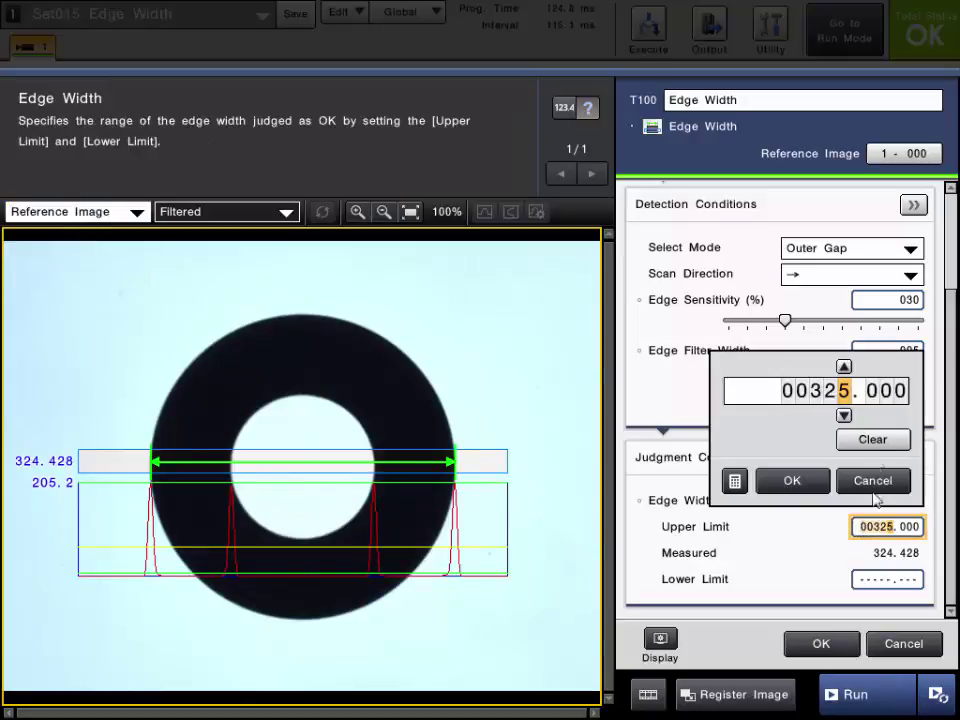
click(845, 368)
click(786, 485)
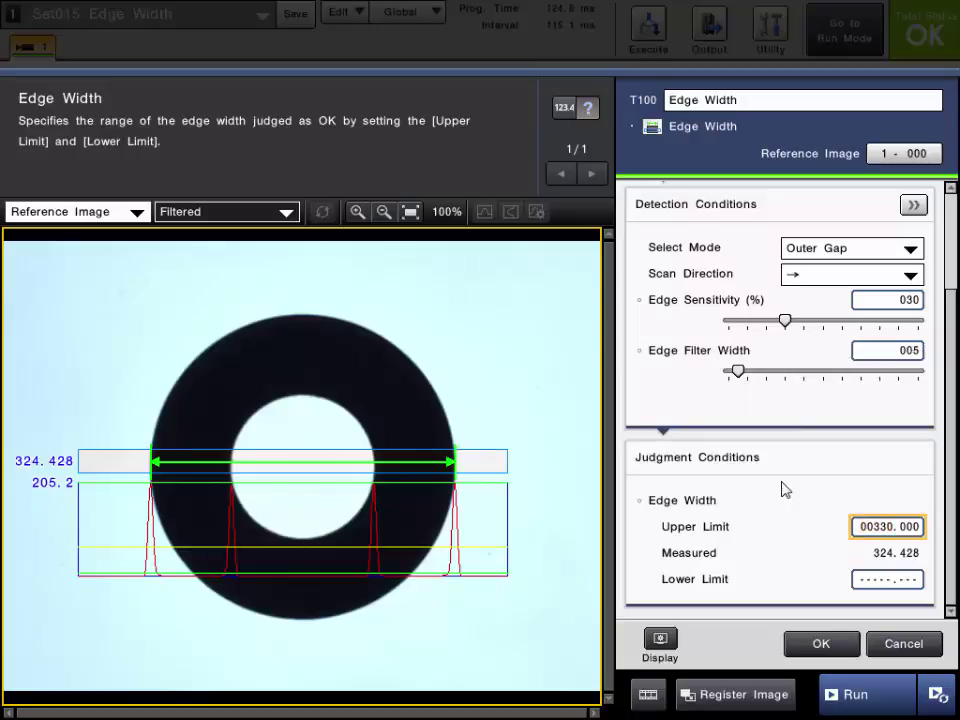
click(870, 585)
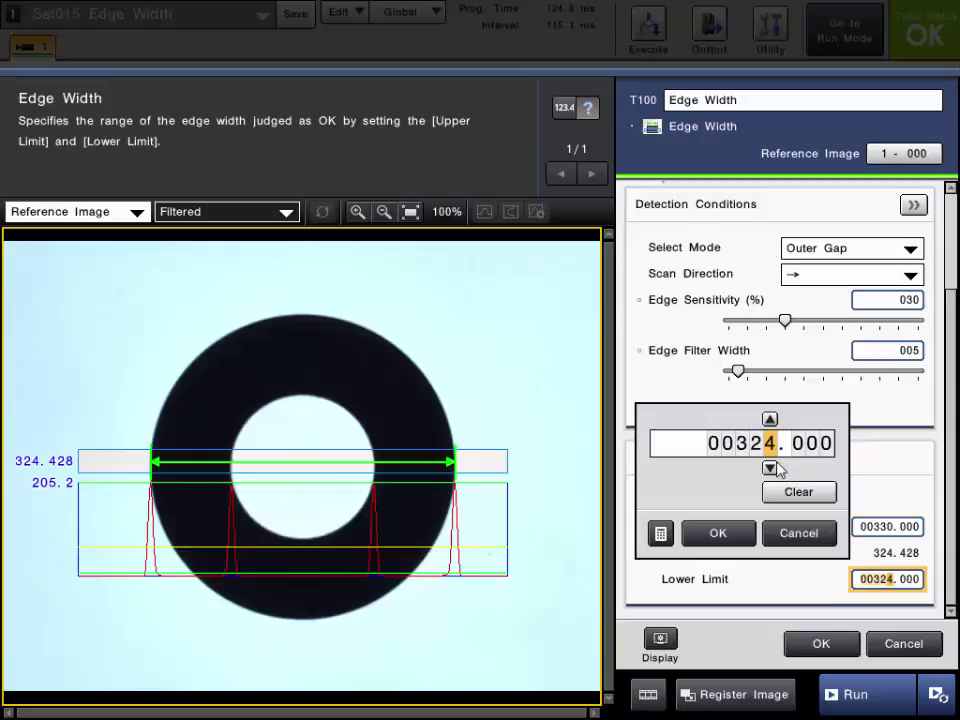
click(770, 468)
click(770, 468)
click(720, 536)
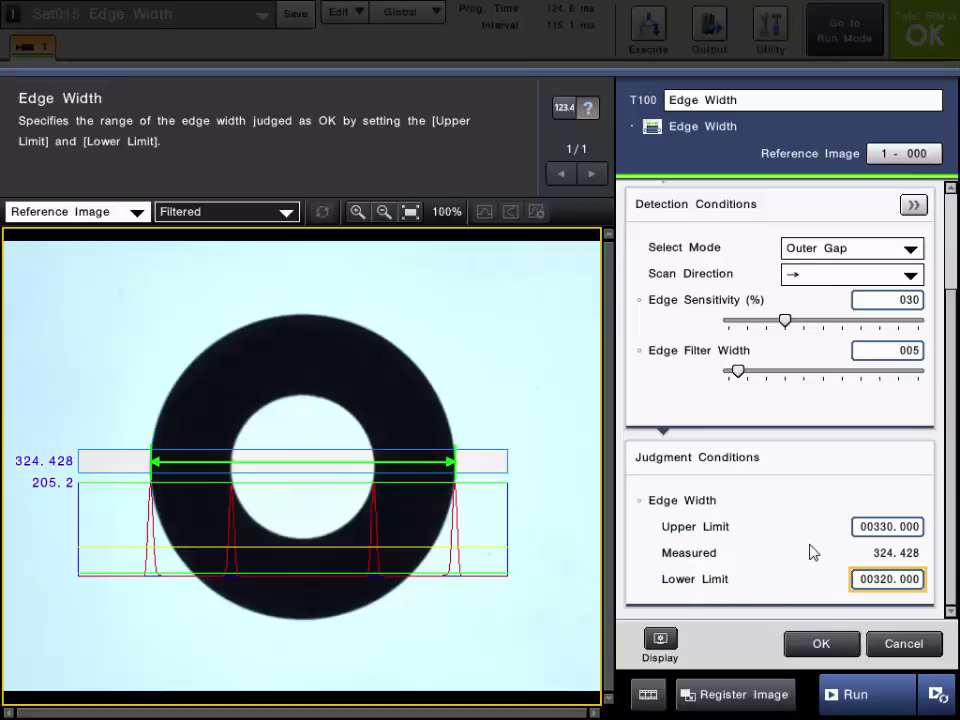
click(821, 645)
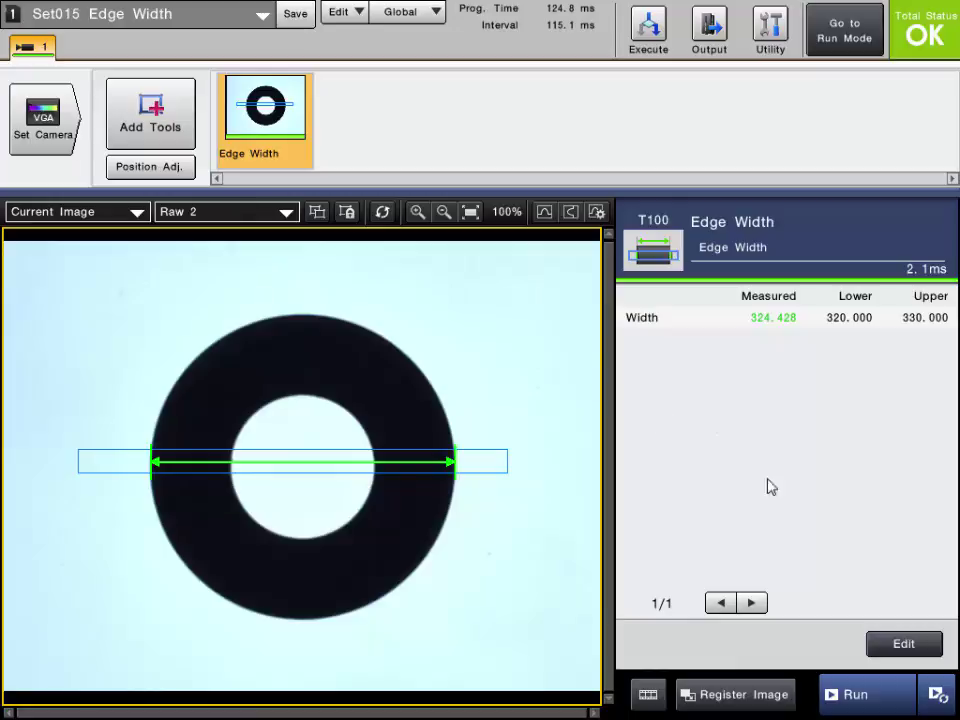
Step: Run test washers, seeing 324.428 judged OK and 308.914 judged NG
click(856, 694)
click(856, 694)
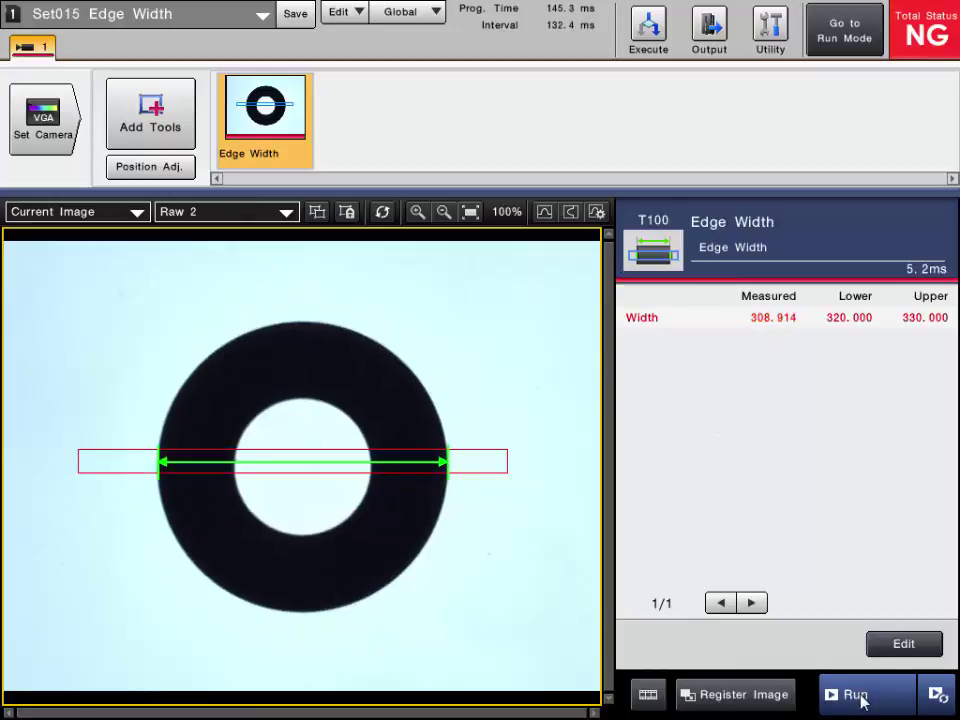
click(856, 694)
click(856, 694)
click(856, 694)
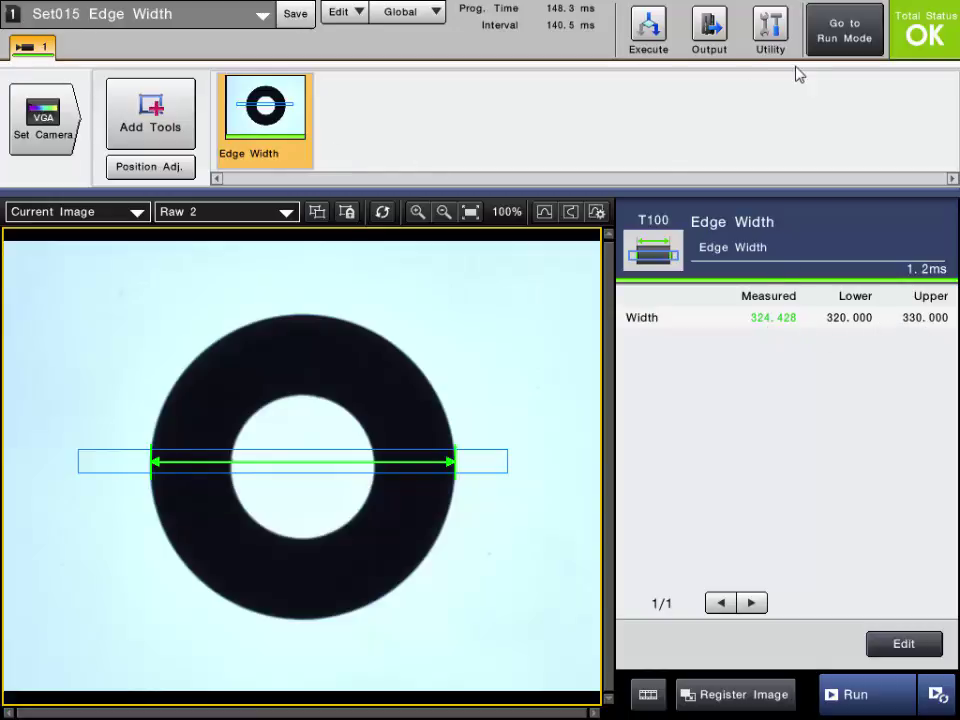
click(855, 690)
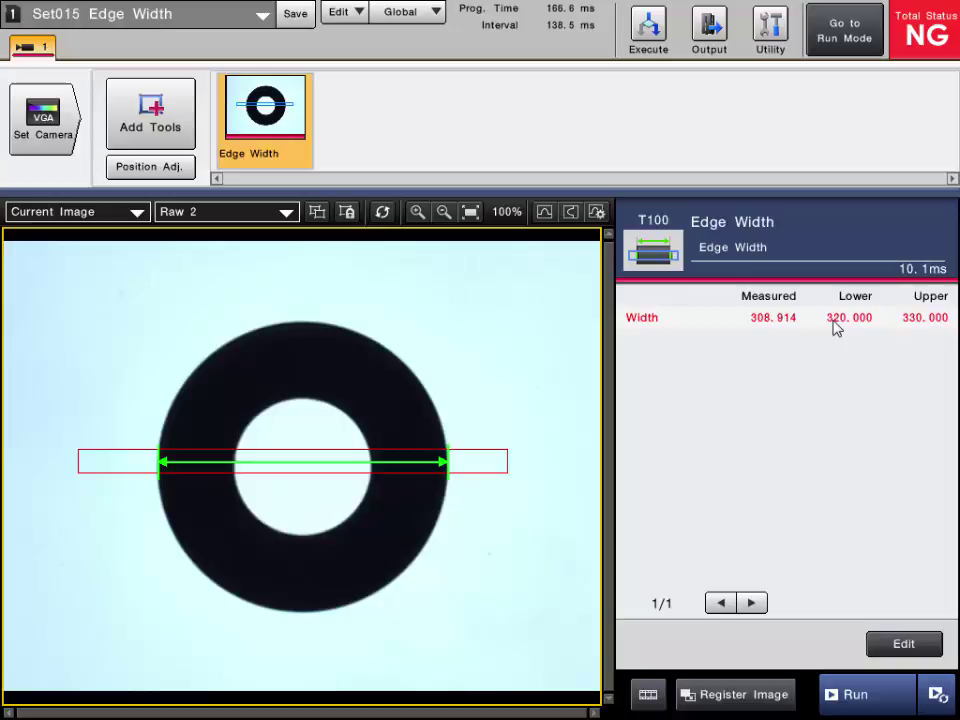
click(879, 692)
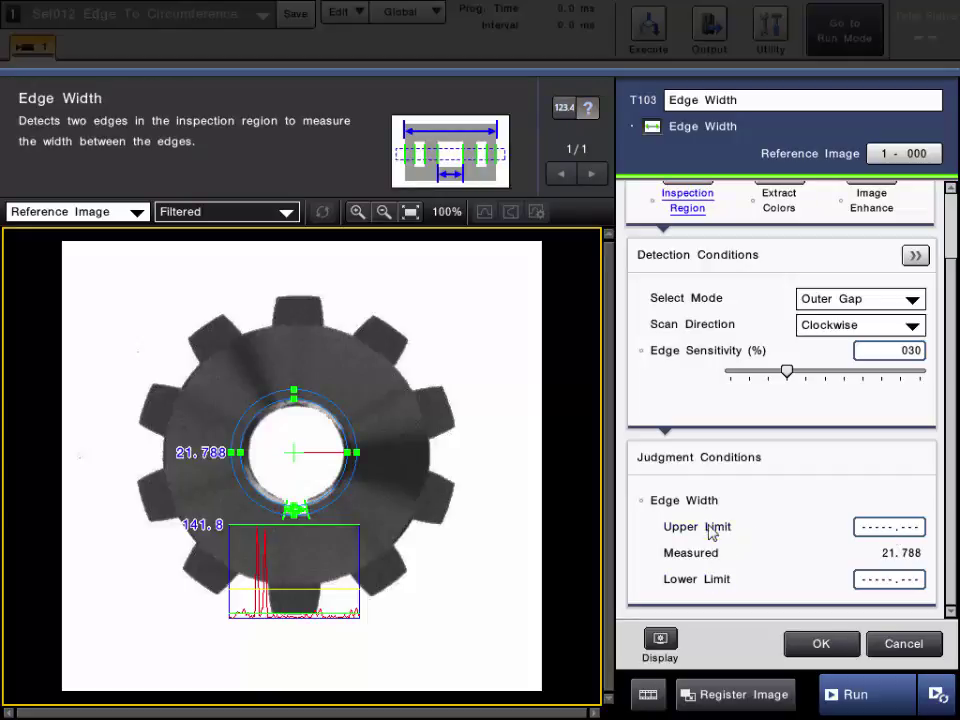
Step: Give T103 an upper limit of 23 and lower limit of 19 around the 21.788 hole width
click(889, 527)
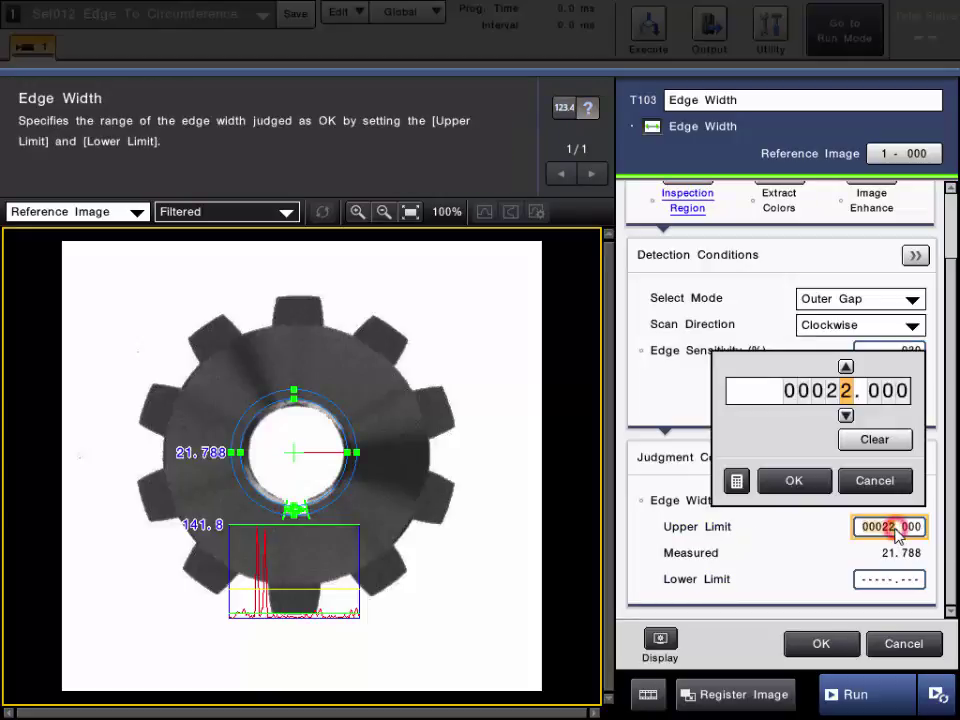
click(845, 366)
click(794, 480)
click(875, 580)
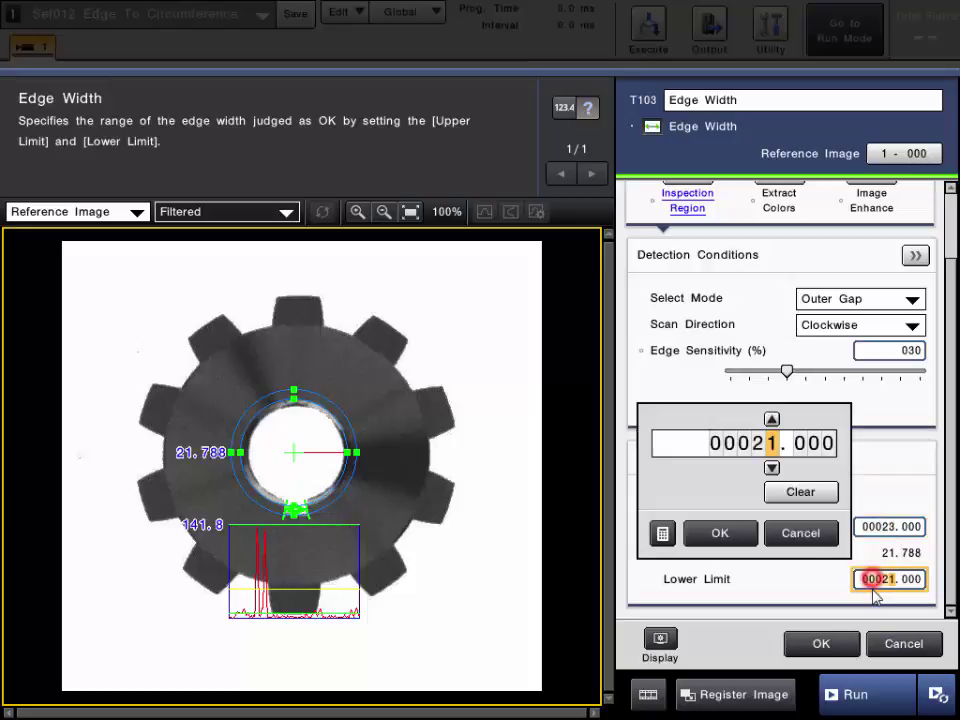
click(771, 468)
click(771, 468)
click(742, 531)
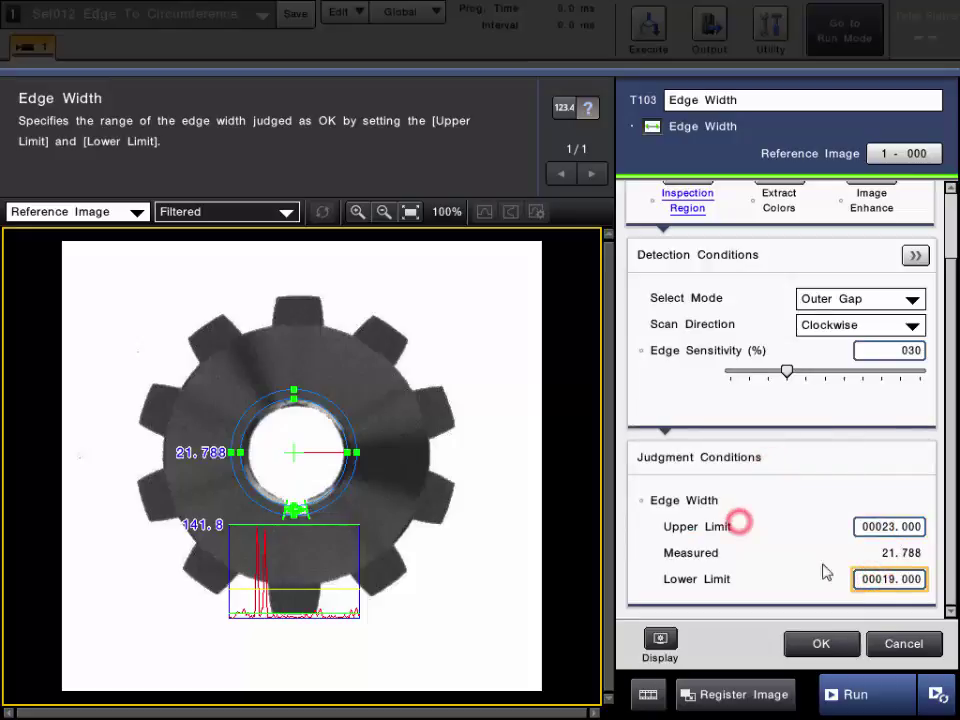